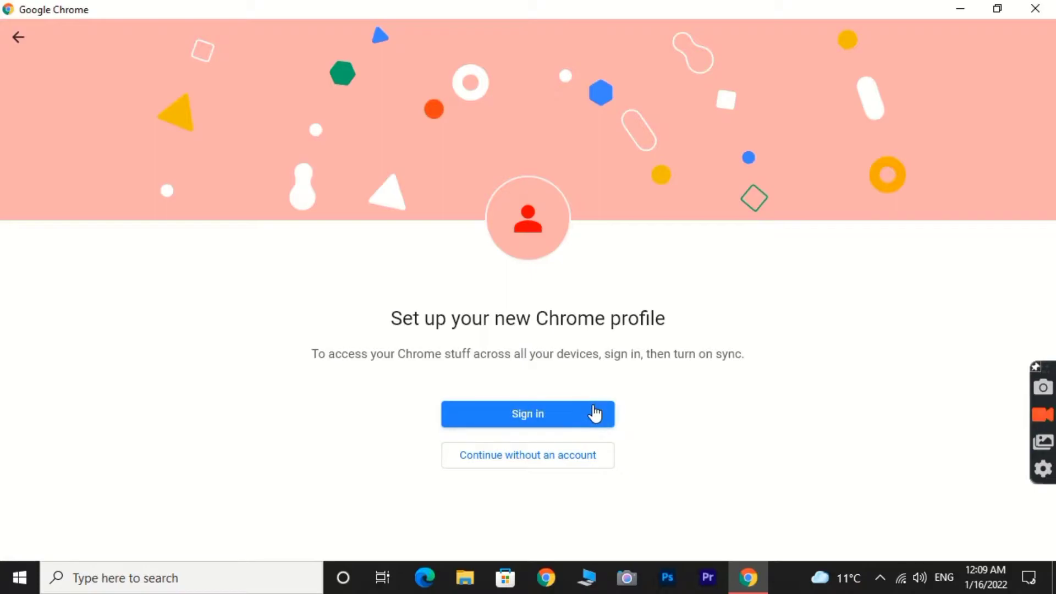
Step: Begin signing in to the new Chrome profile and choose to create a new Google account
left_click(594, 407)
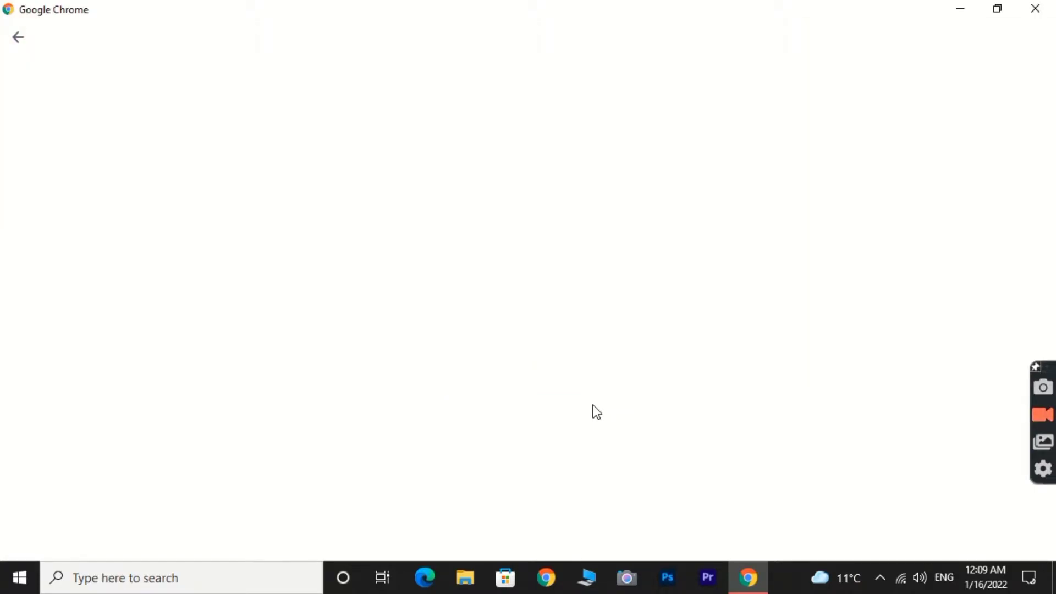
left_click(440, 455)
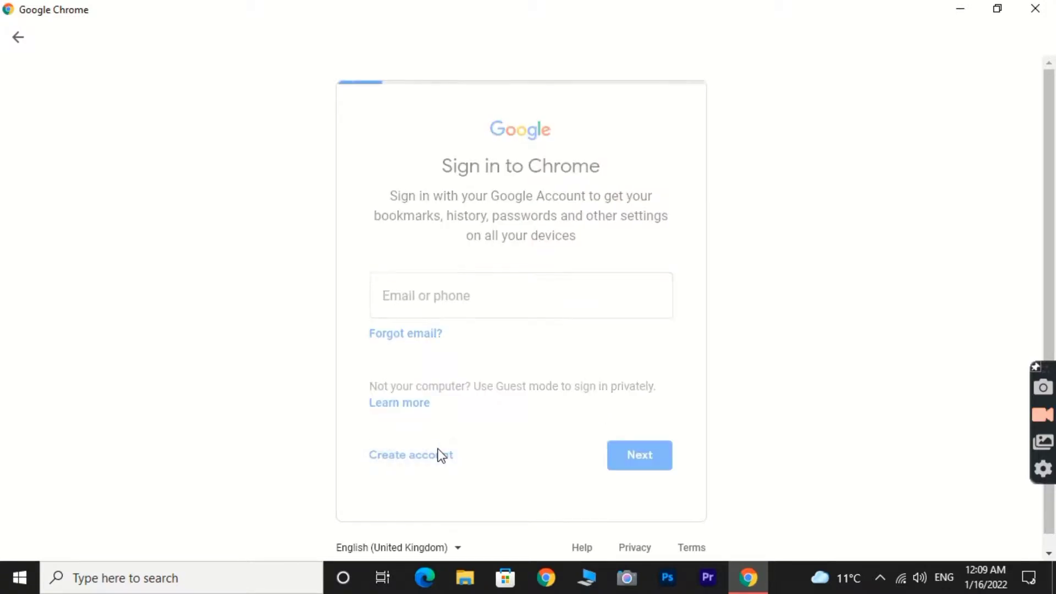
Step: Enter the account holder's first and last name in the sign-up form
left_click(283, 212)
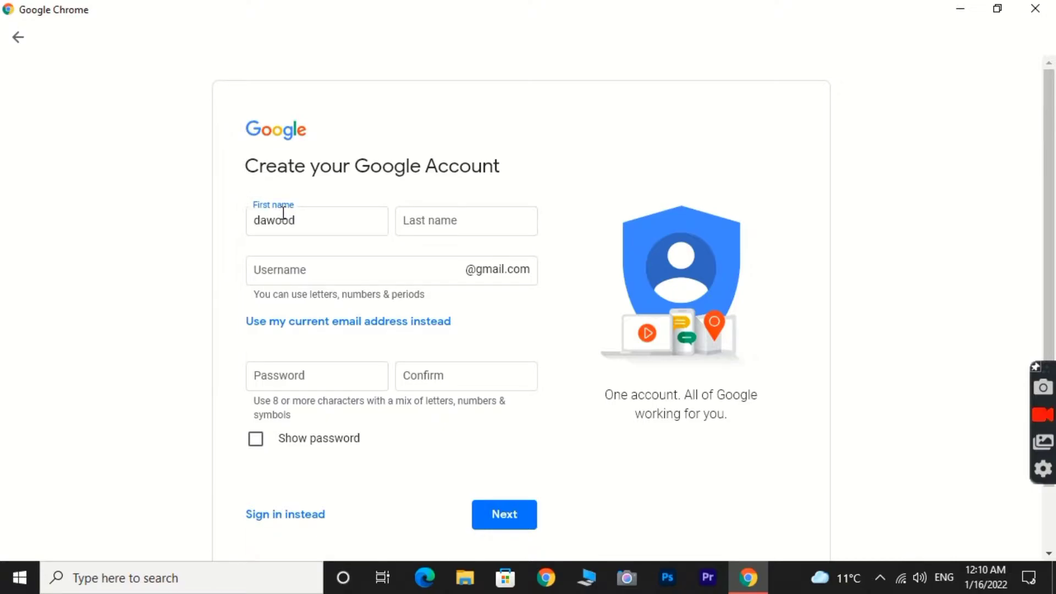
left_click(464, 228)
type("gu")
key("BackSpace")
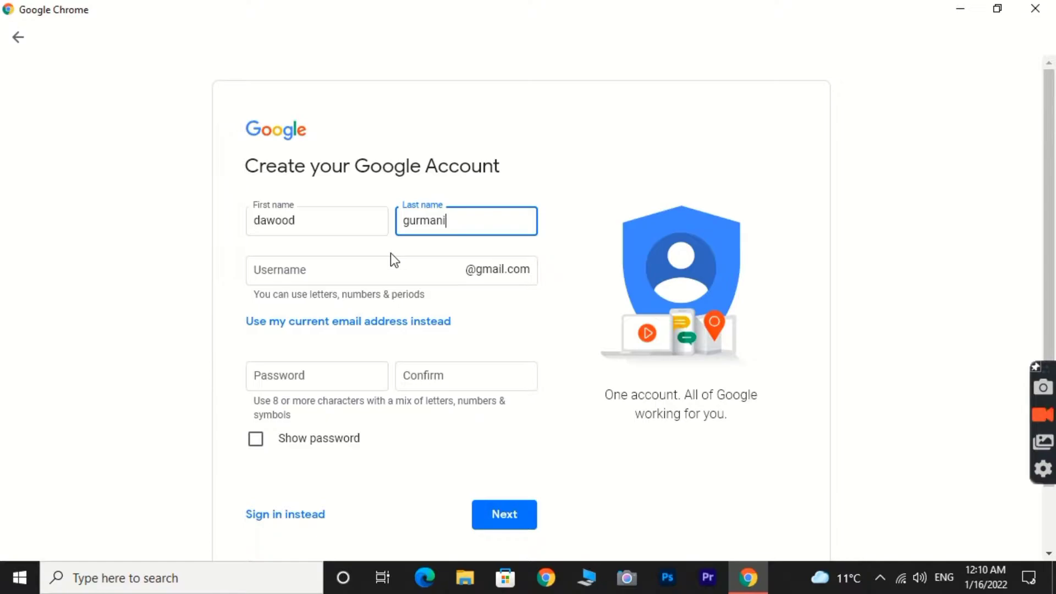
Step: Choose a Gmail username, set and confirm the account password, and submit
left_click(382, 265)
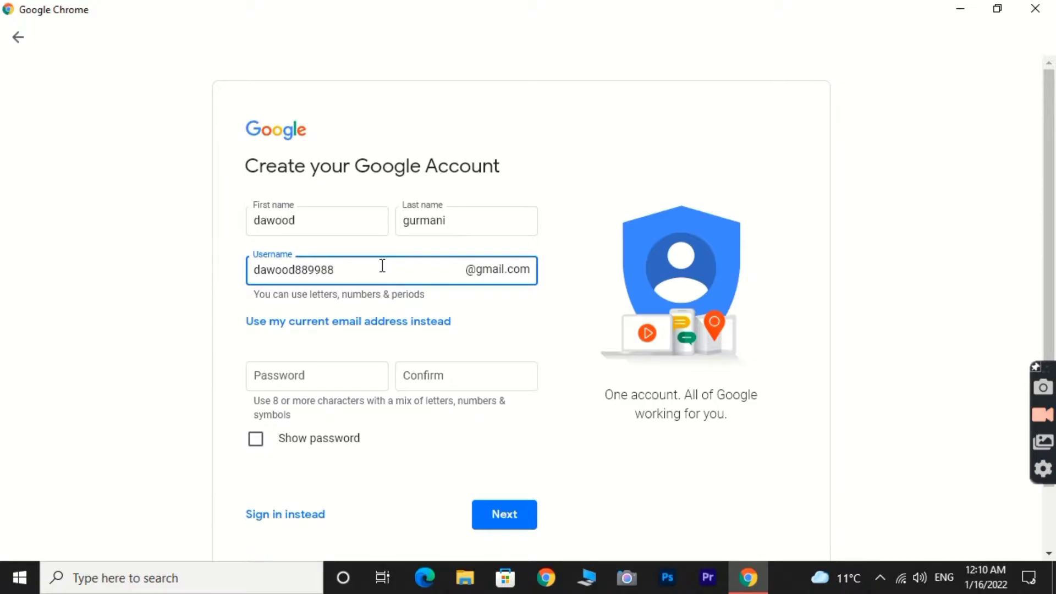
left_click(328, 377)
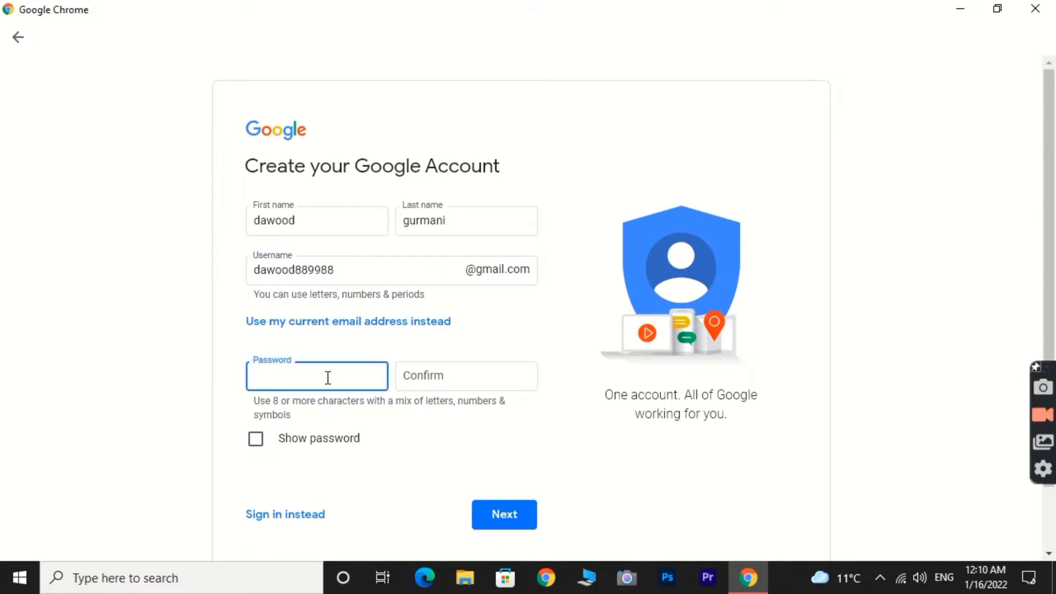
type("••••••••")
left_click(474, 389)
type("•••••••••")
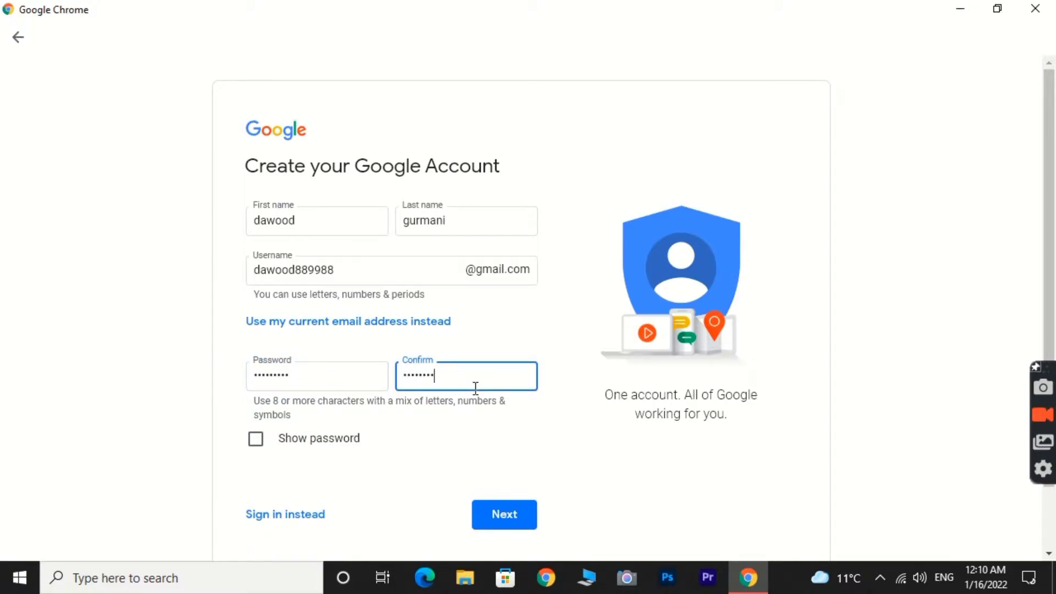
type("•")
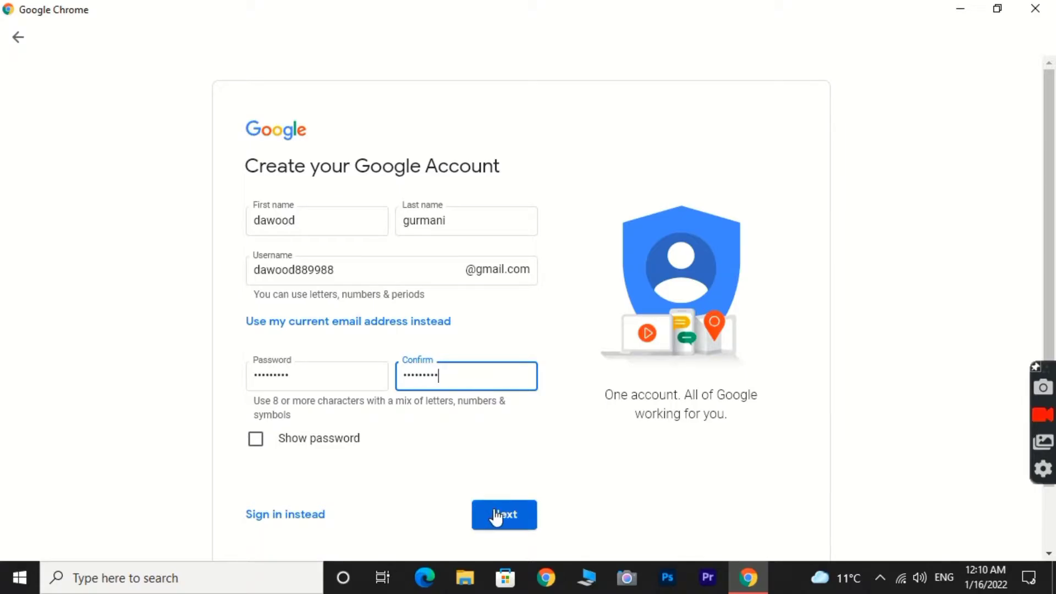
left_click(494, 509)
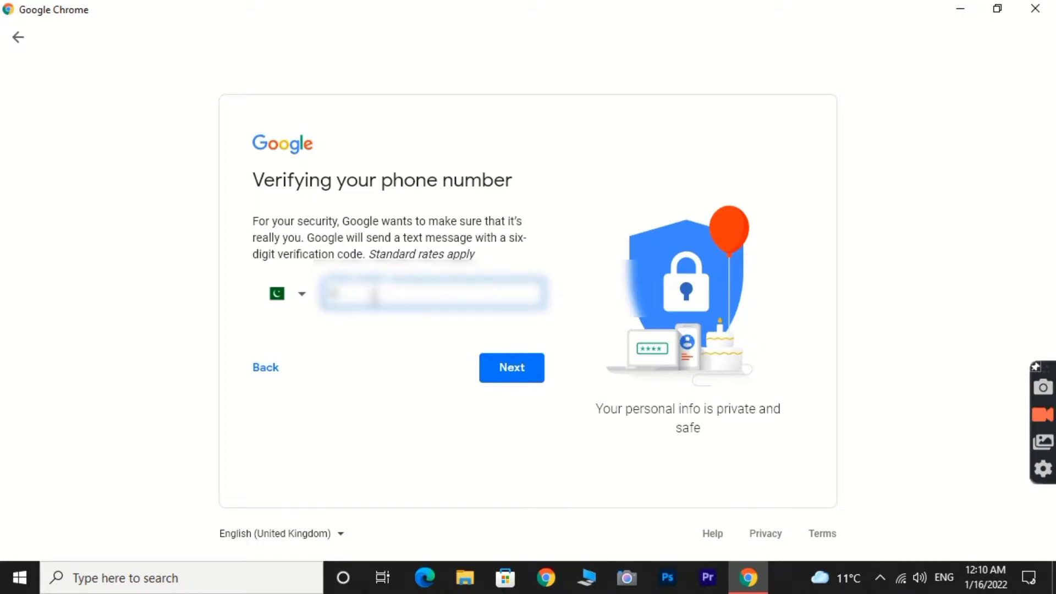
Step: Enter the phone number, request a code, and type in the texted verification code
type("•••••••••")
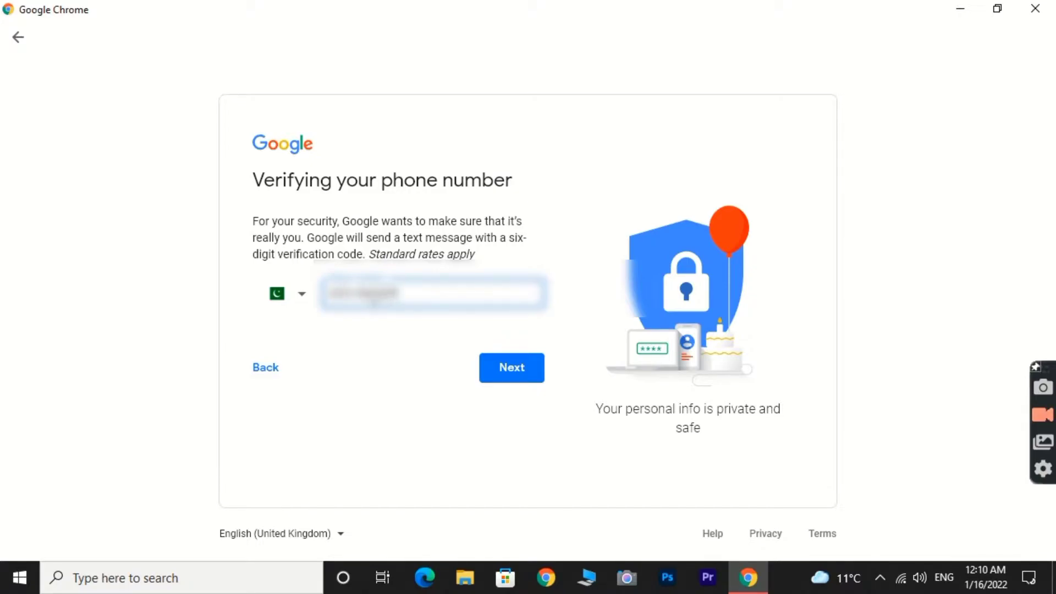
left_click(507, 366)
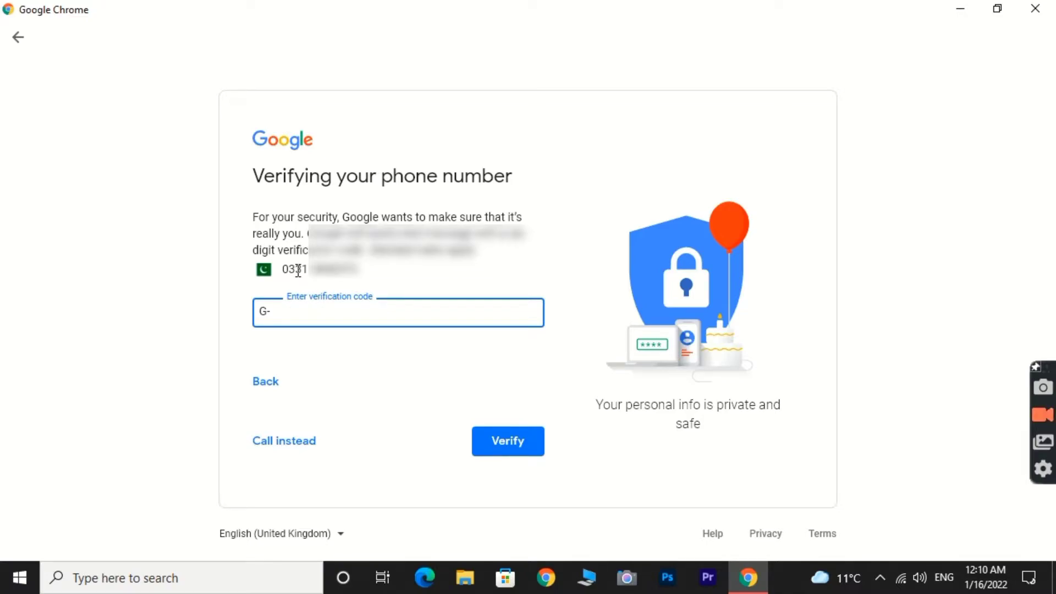
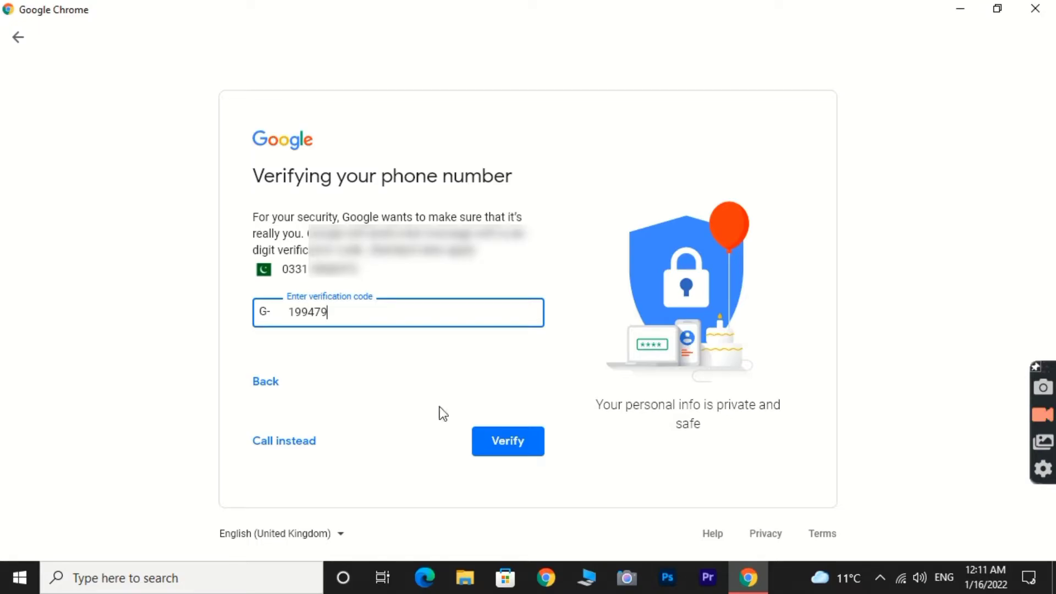
left_click(487, 440)
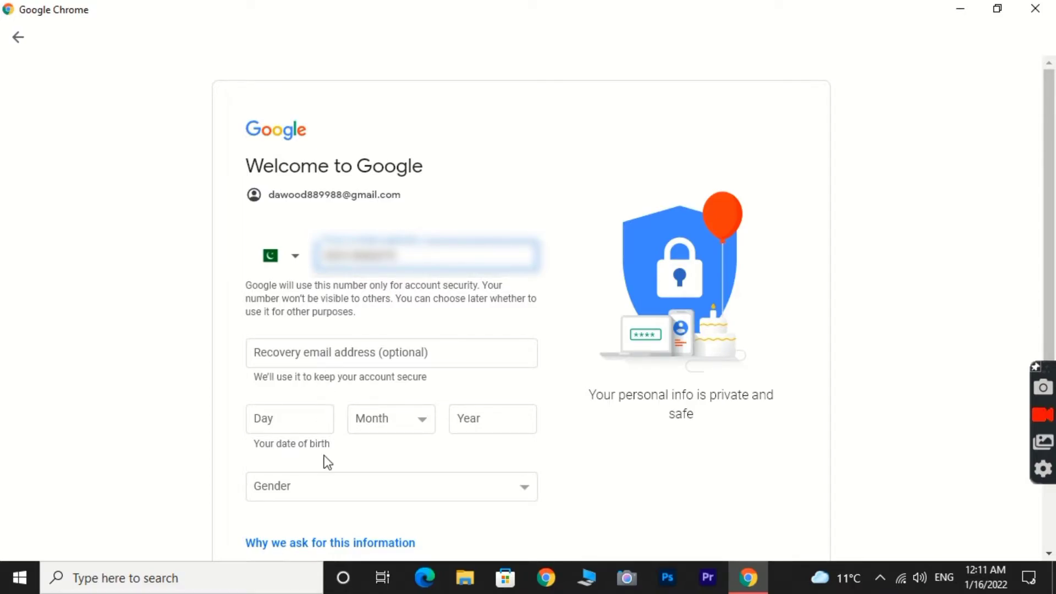
left_click(315, 428)
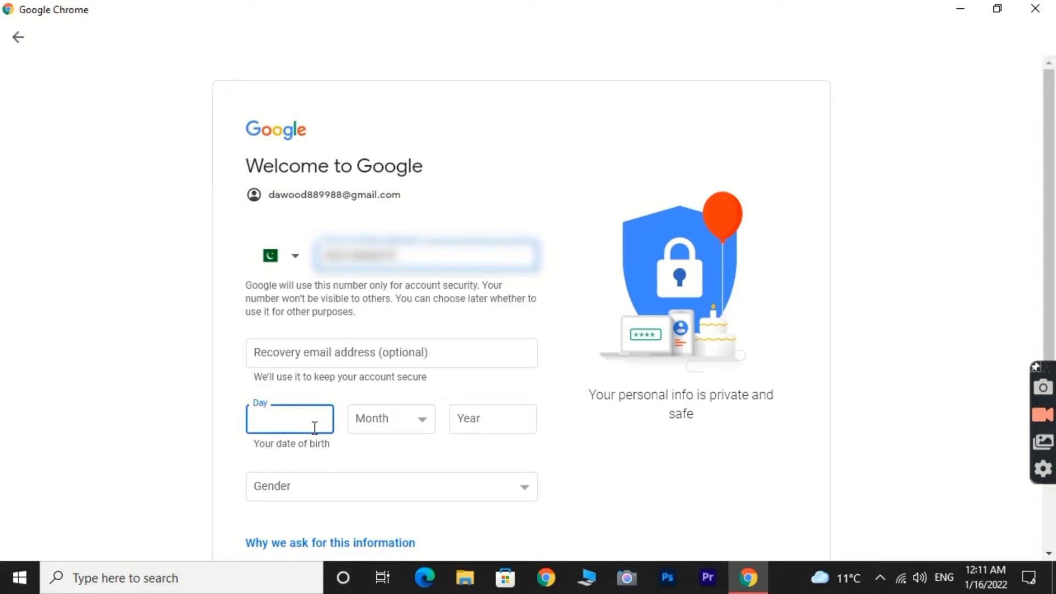
type("12")
left_click(359, 420)
left_click(381, 321)
left_click(493, 420)
type("2002")
Step: Set the gender to Male and continue to the next sign-up step
left_click(397, 487)
left_click(316, 434)
scroll(424, 460, "down", 3)
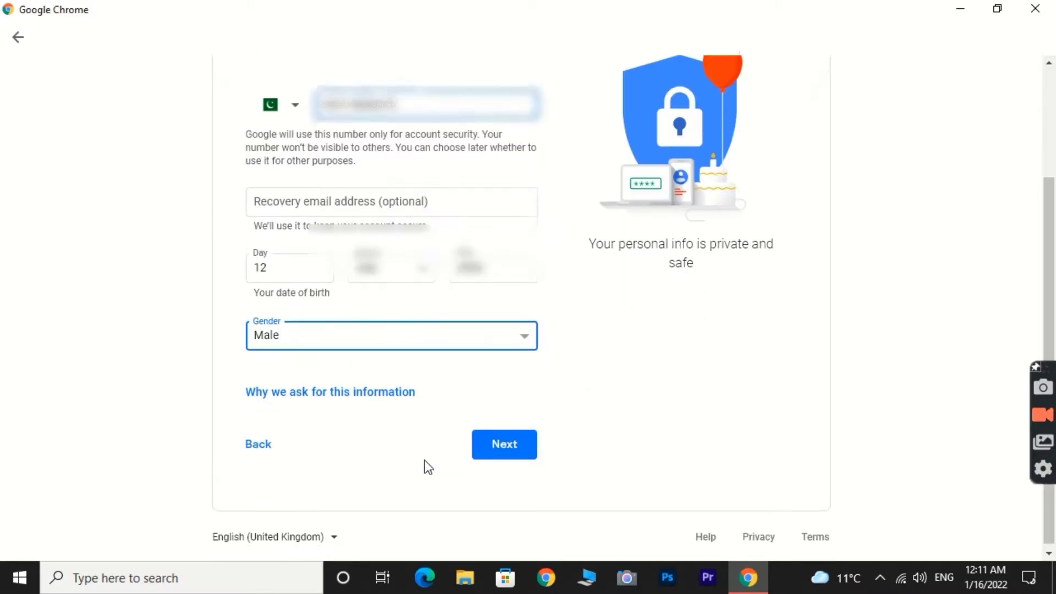
left_click(485, 315)
left_click(485, 324)
left_click(485, 325)
left_click(514, 444)
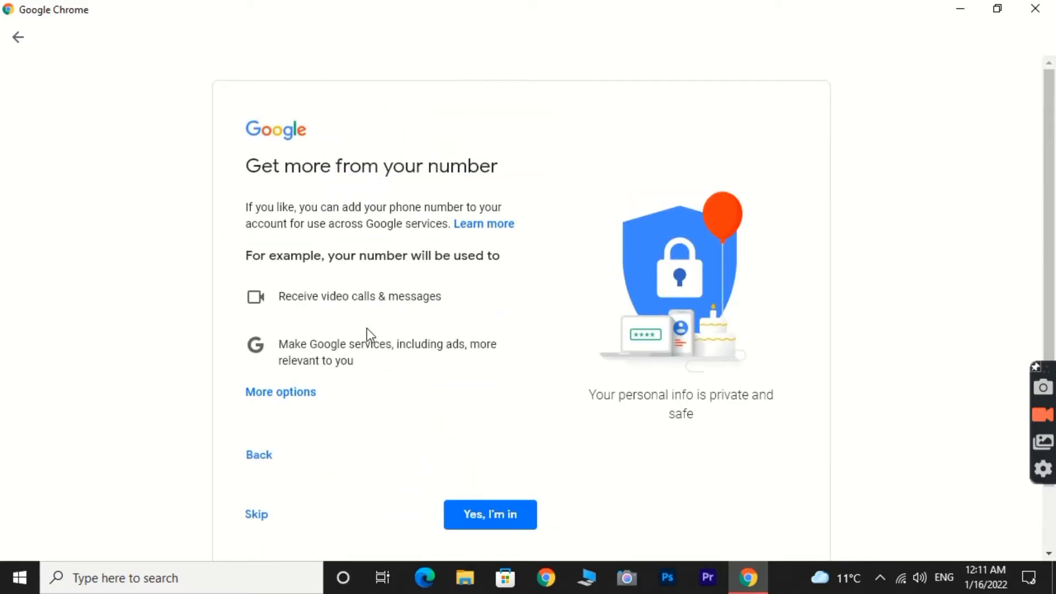
Step: Accept the phone-number offer with 'Yes, I'm in' and agree to the Privacy and Terms
scroll(330, 396, "down", 2)
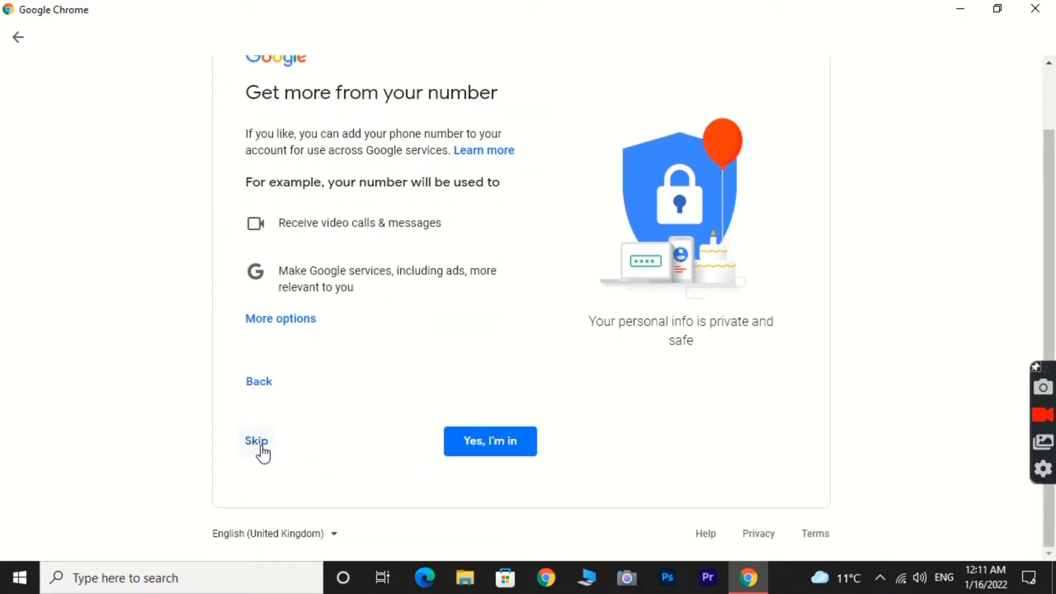
left_click(495, 442)
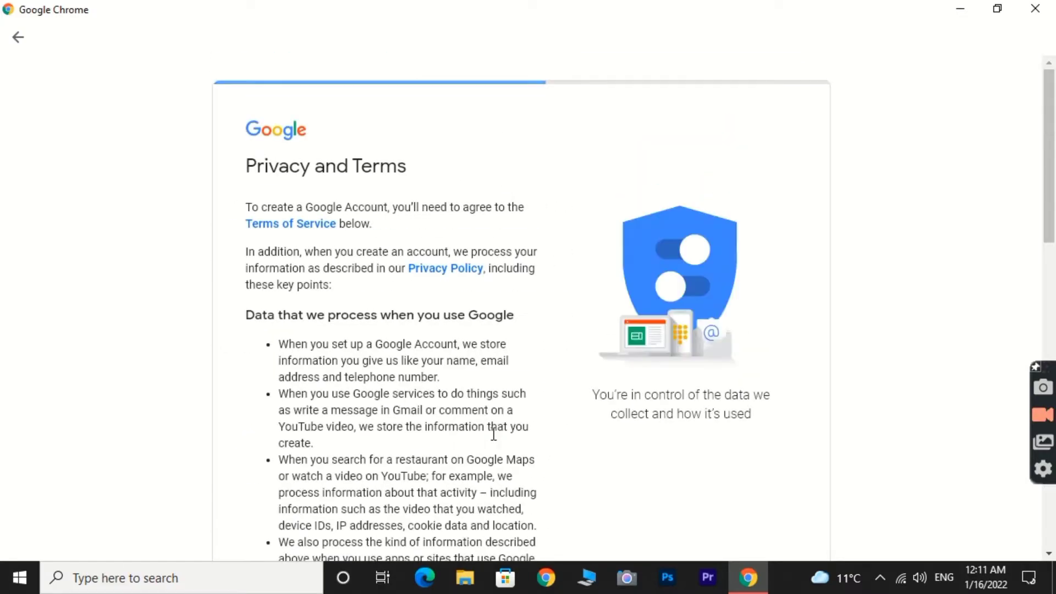
scroll(484, 427, "down", 15)
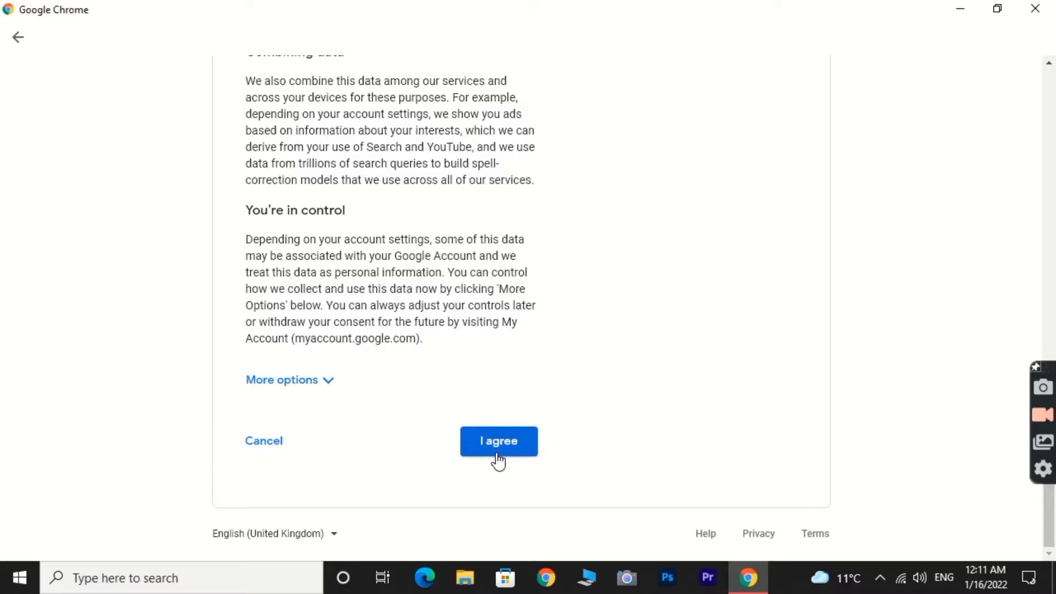
left_click(498, 458)
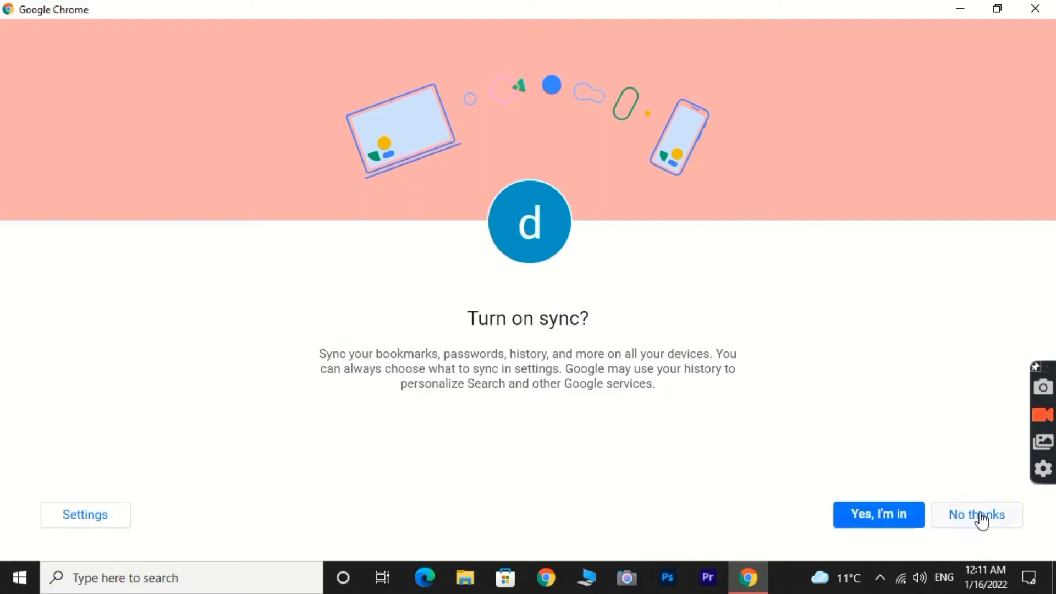
Step: Finish profile setup with the purple theme colour and maximize the Chrome window
left_click(909, 516)
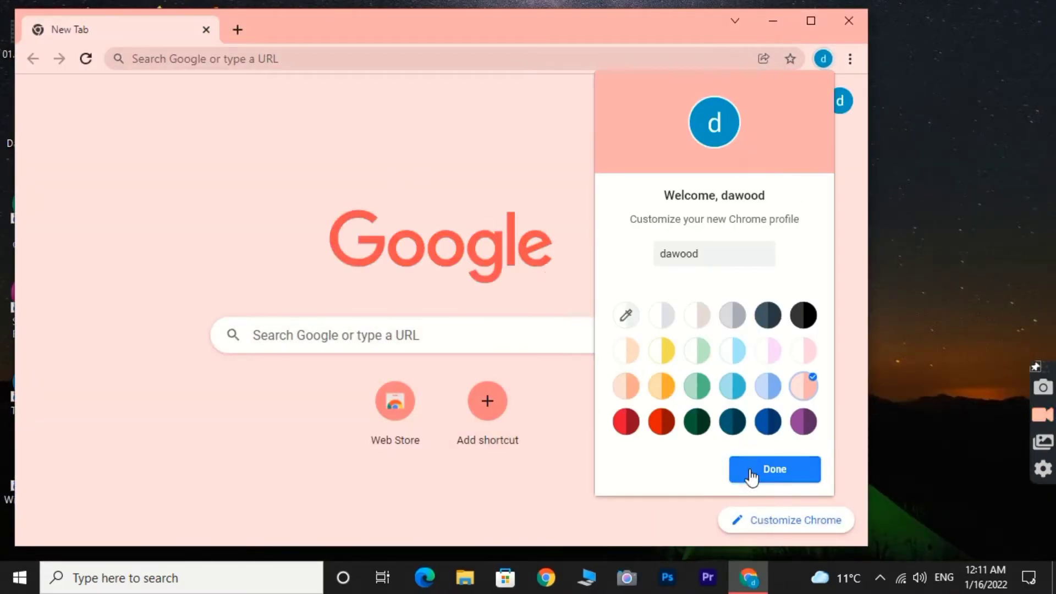
left_click(774, 420)
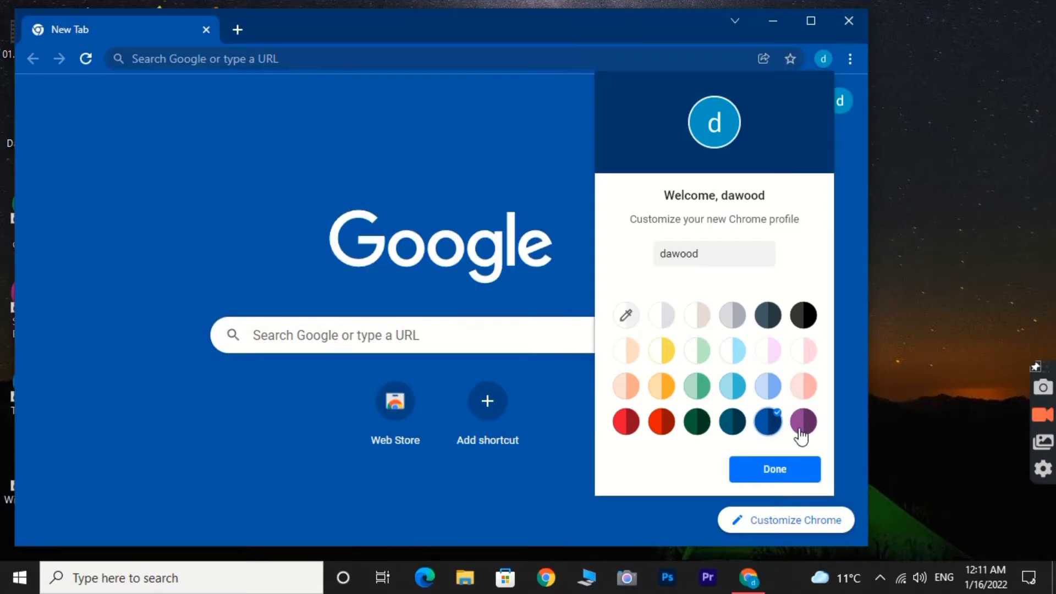
left_click(803, 422)
left_click(783, 475)
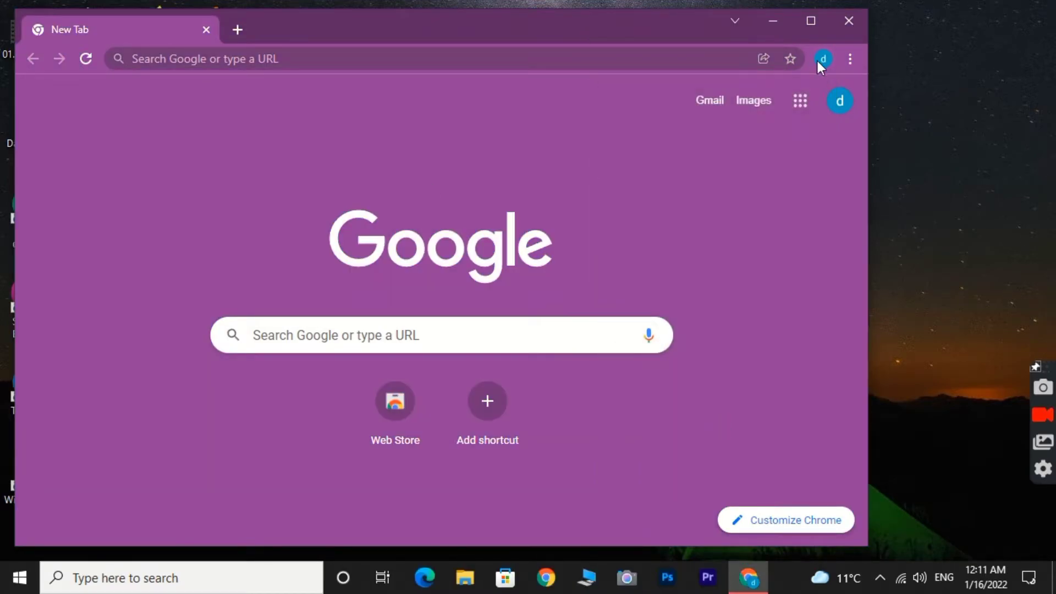
left_click(811, 21)
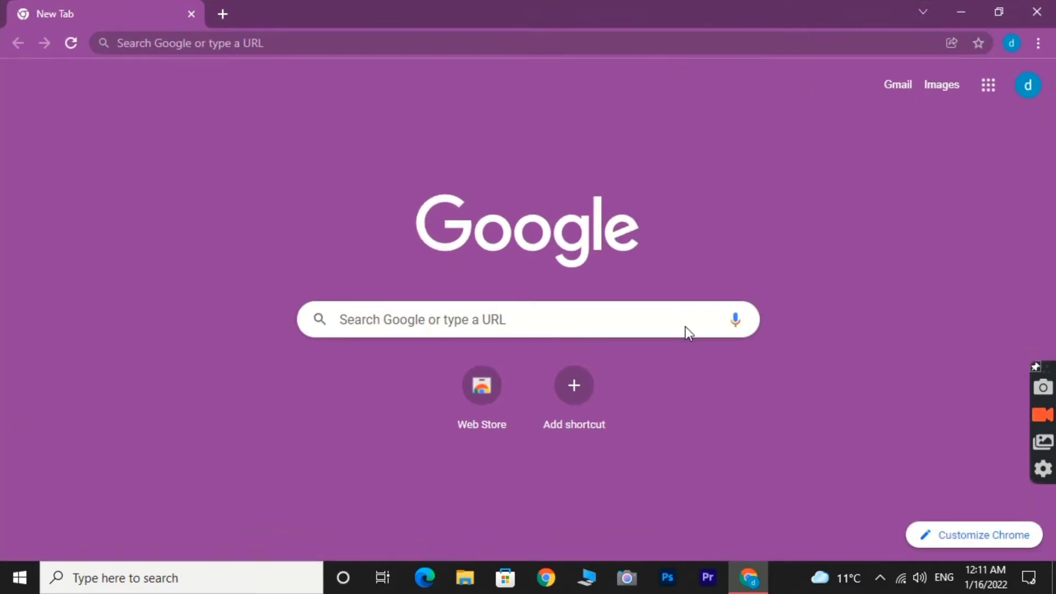
left_click(512, 315)
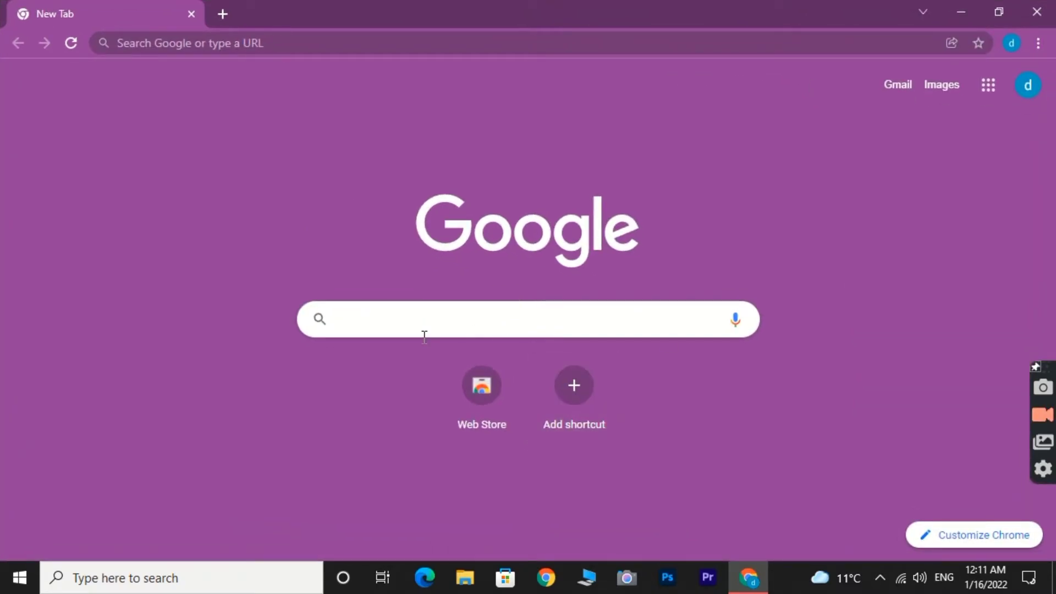
Step: Search Google for 'youtube' and follow the official YouTube result
type("youtu")
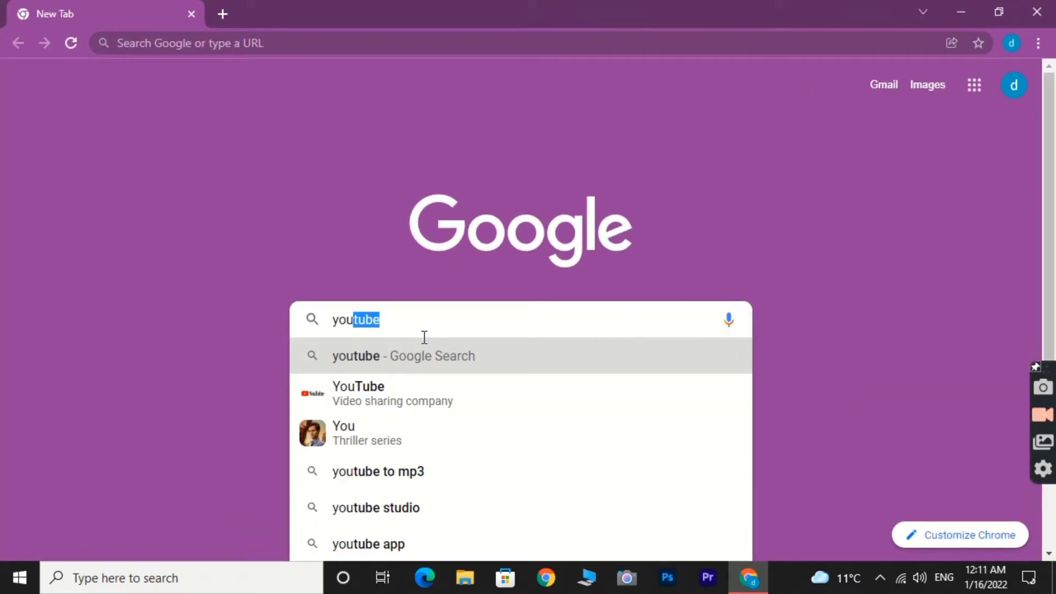
type("be")
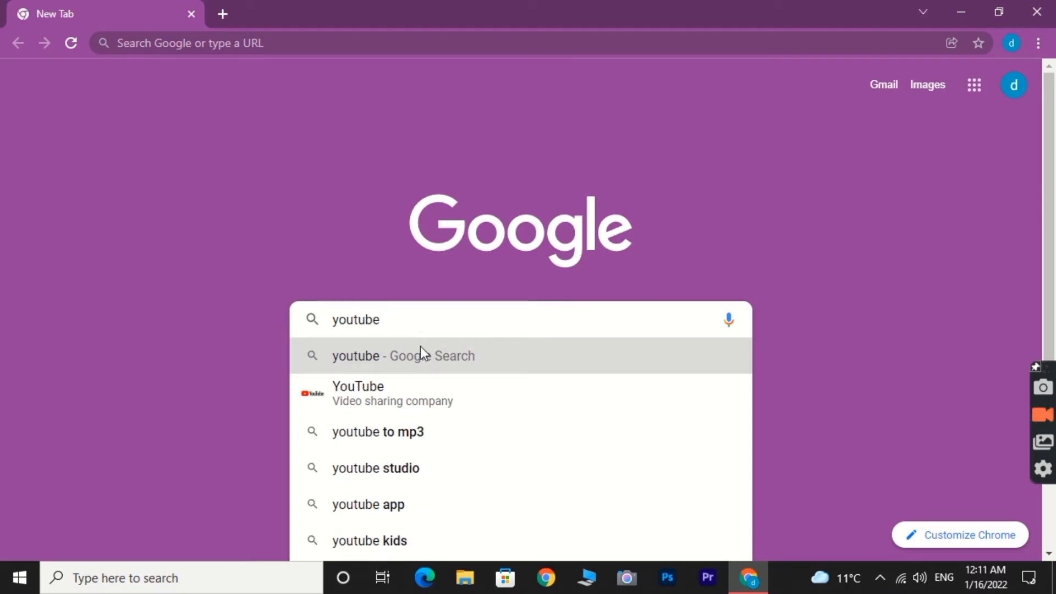
left_click(420, 347)
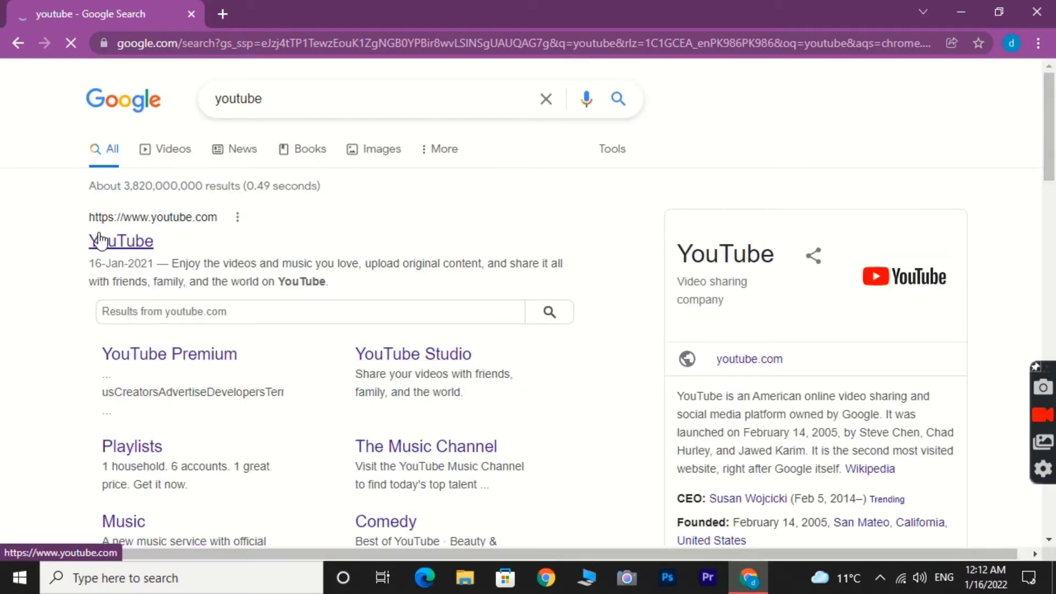
left_click(114, 241)
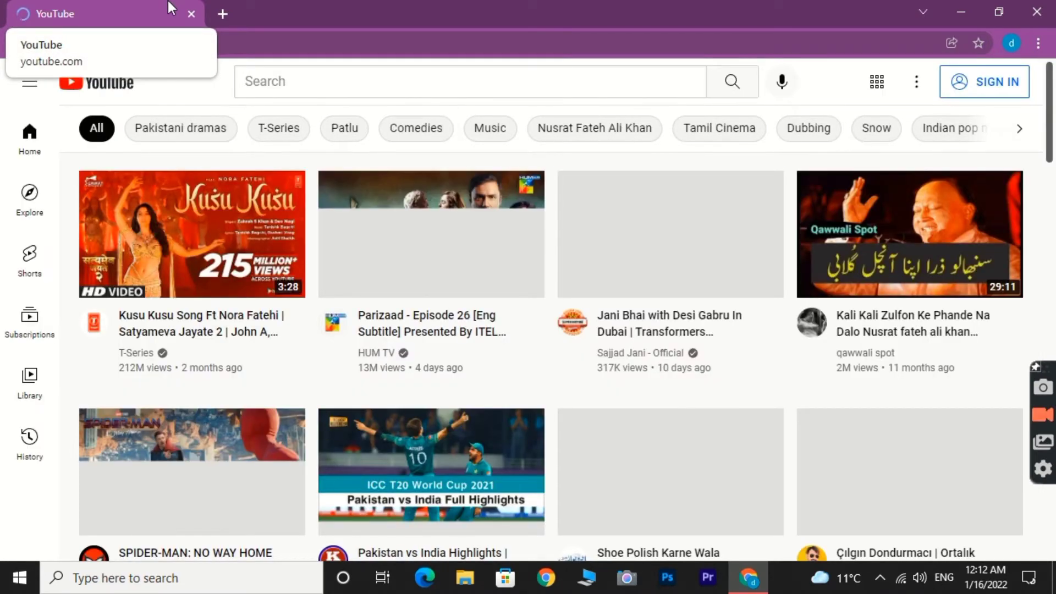
Step: Sign in to YouTube with the new account and open the avatar menu's 'Create a channel' option
left_click(988, 83)
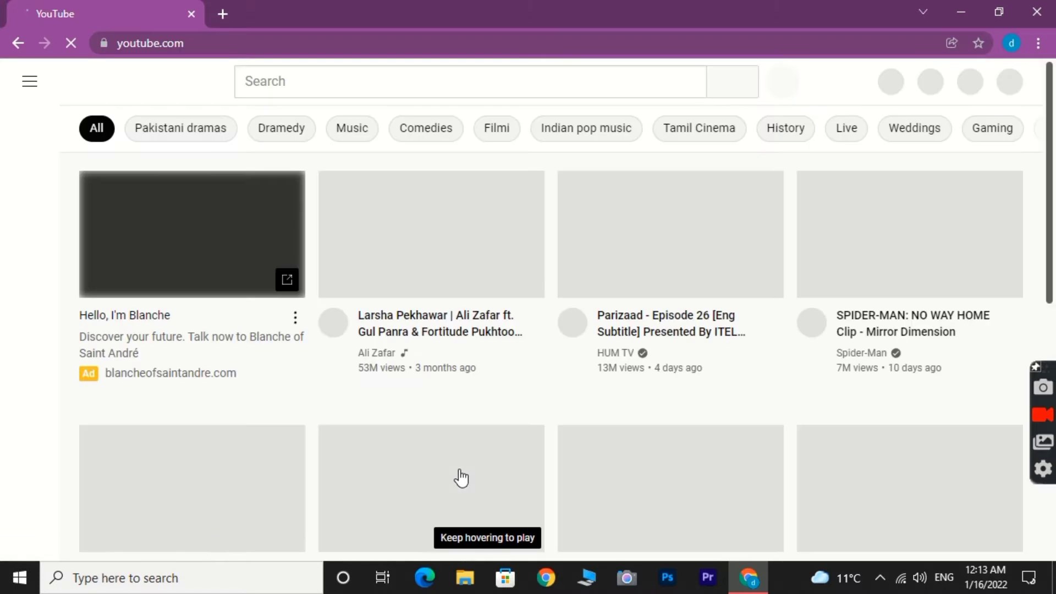
mouse_move(460, 479)
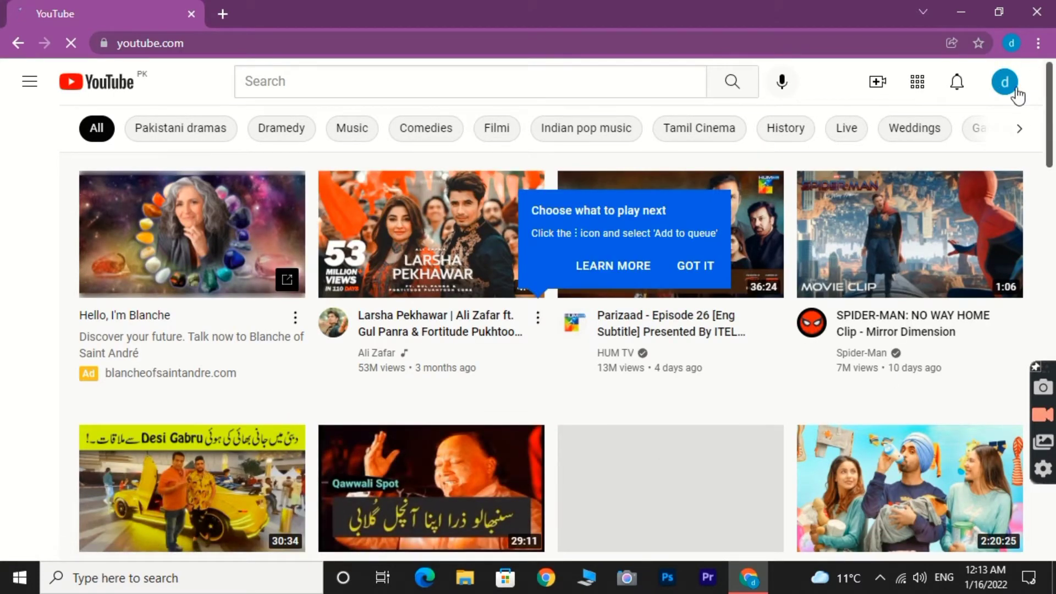
mouse_move(625, 477)
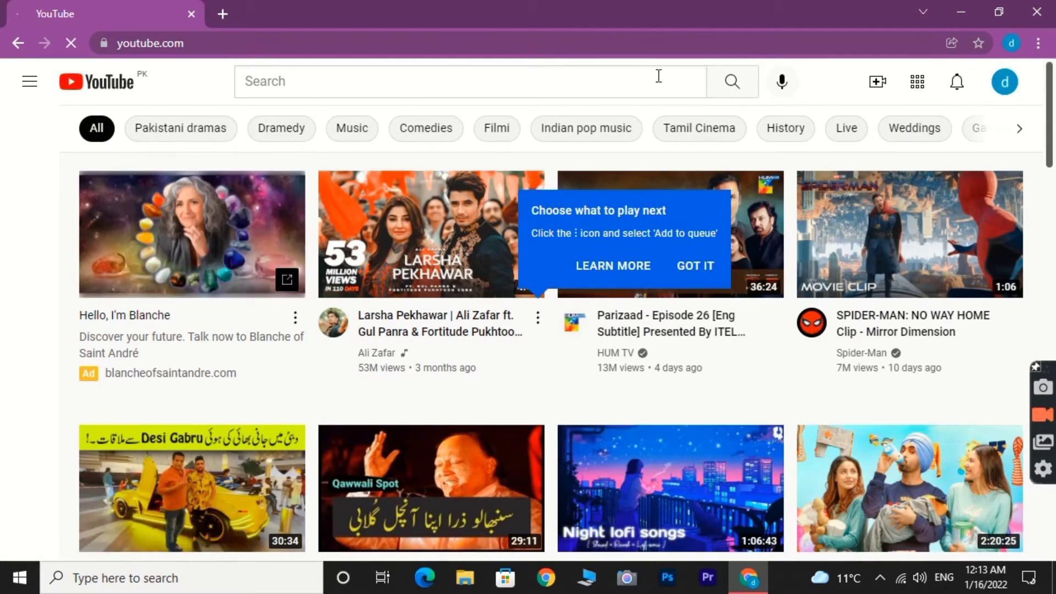
left_click(1007, 91)
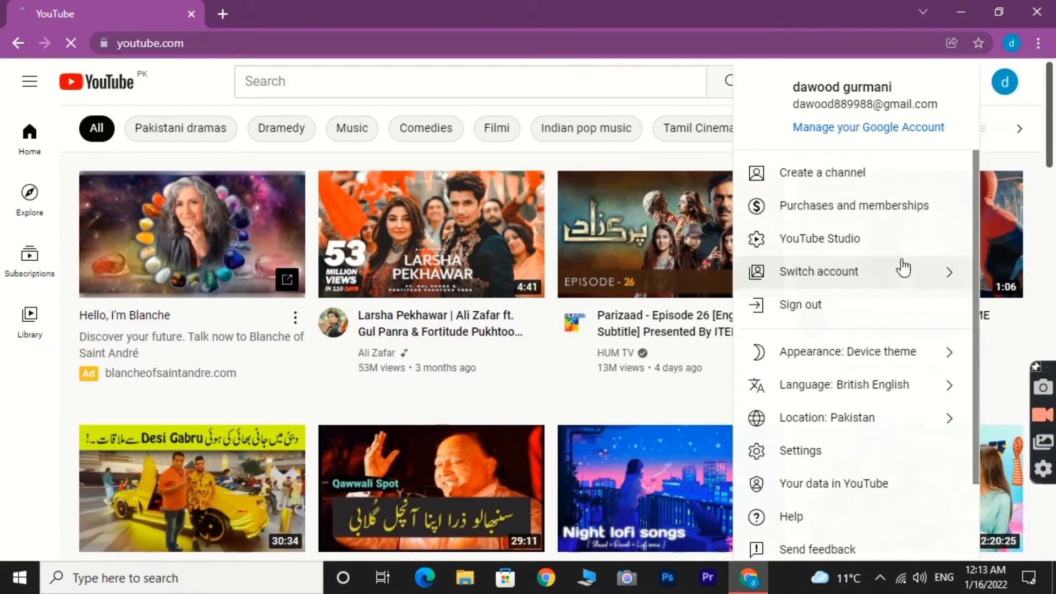
left_click(830, 177)
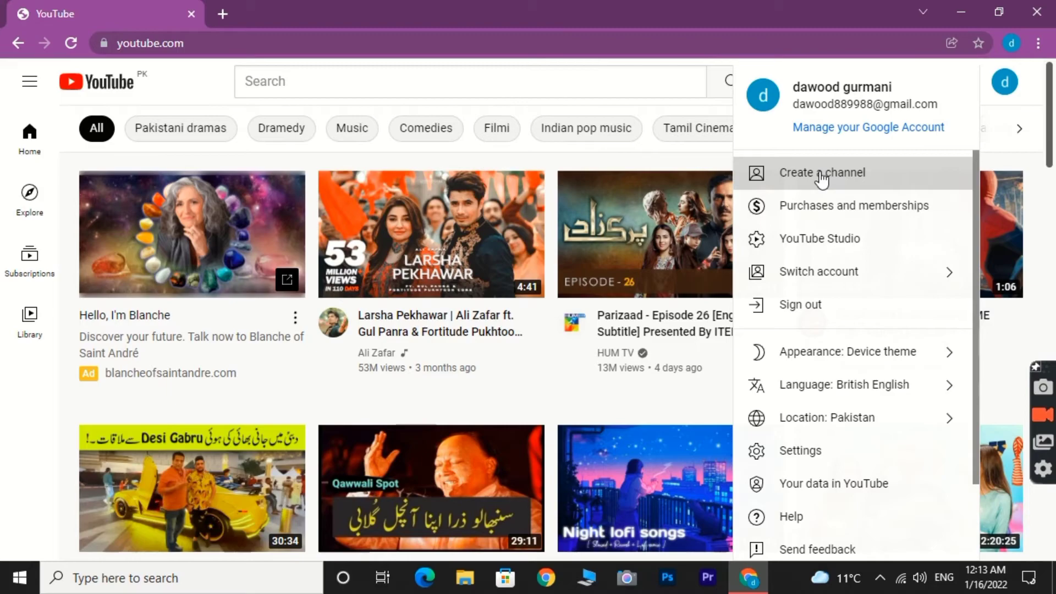
Step: Replace the default channel name with 'Explore the word' and create the channel
left_click(822, 175)
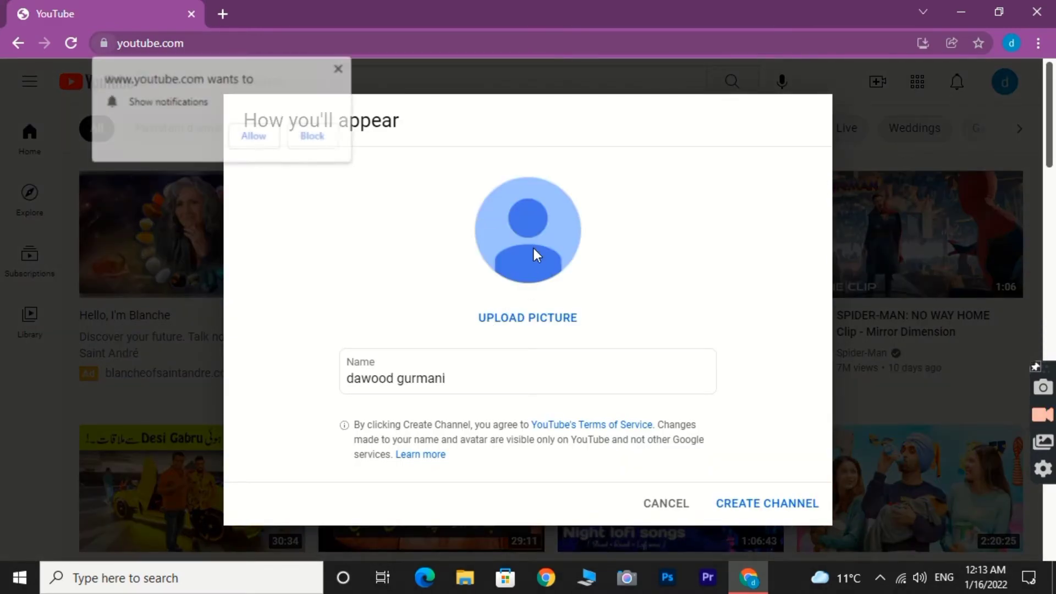
left_click(449, 379)
key("BackSpace")
key("BackSpace")
key("BackSpace")
key("BackSpace")
key("BackSpace")
key("BackSpace")
key("BackSpace")
key("BackSpace")
key("BackSpace")
key("BackSpace")
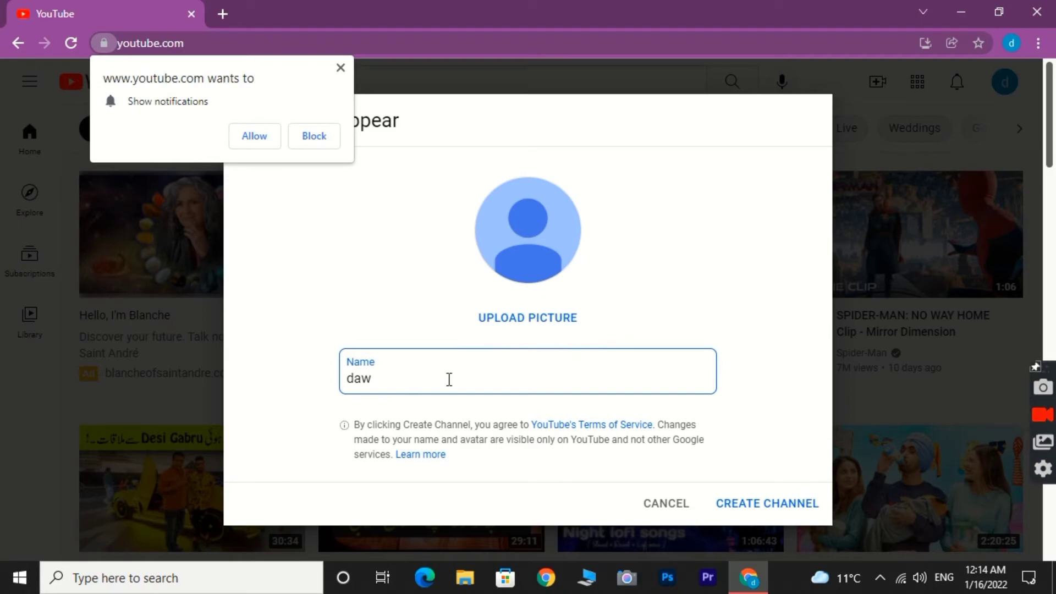
key("BackSpace")
key("BackSpace")
key("BackSpace")
key("BackSpace")
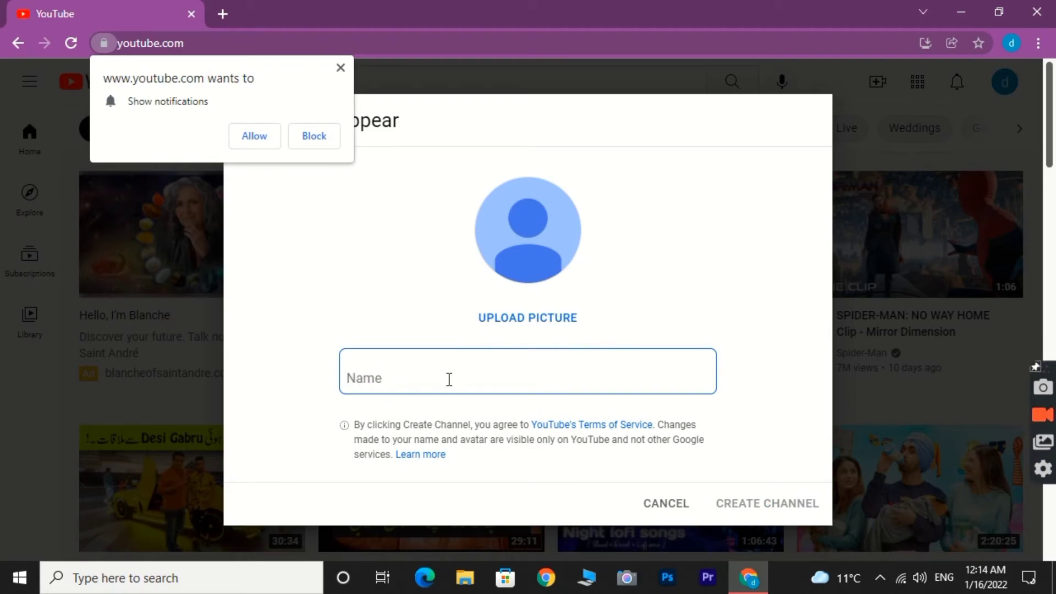
type("E#X")
key("BackSpace")
key("BackSpace")
type("xplore the ")
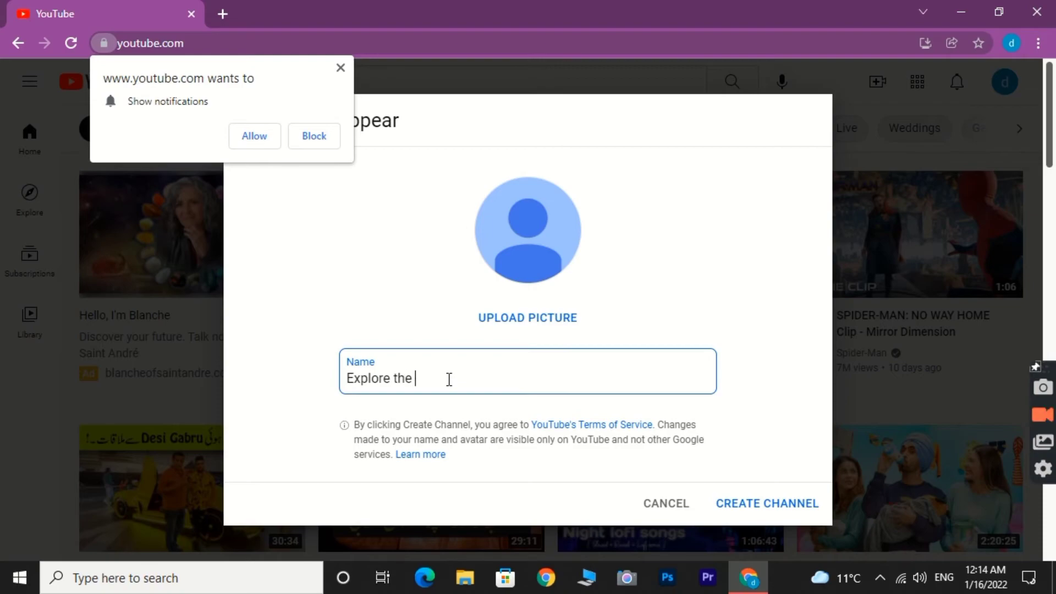
type("word")
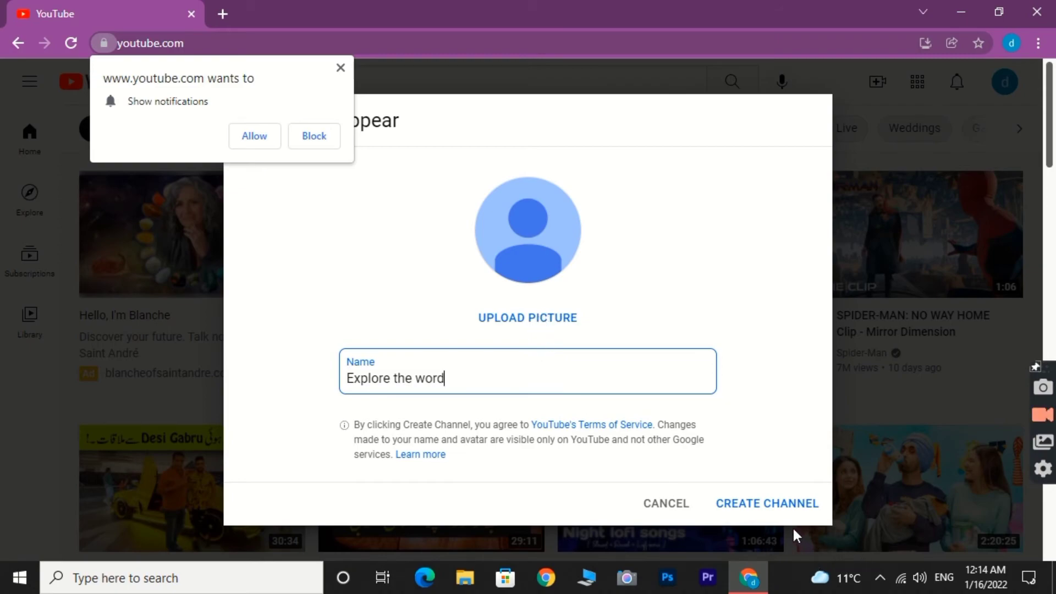
left_click(776, 513)
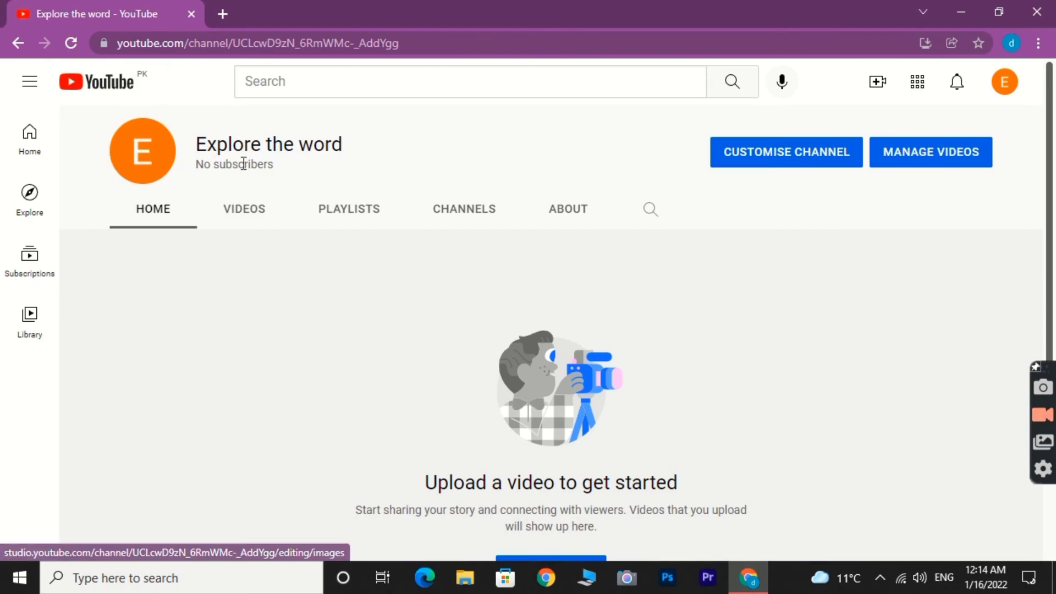
Step: Open CUSTOMISE CHANNEL from the 'Explore the word' channel page in a new tab
scroll(466, 244, "down", 2)
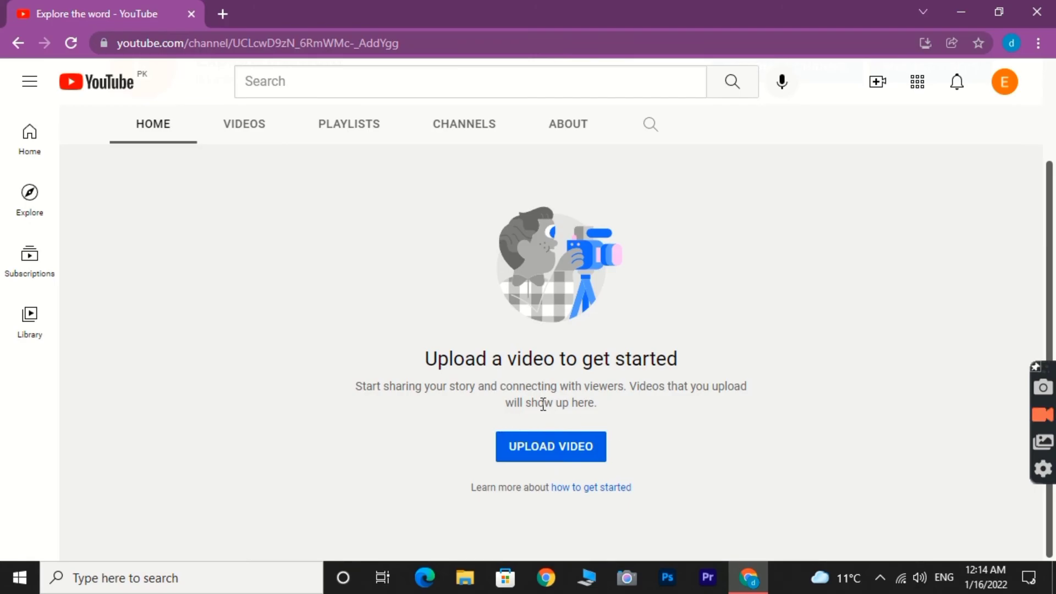
scroll(521, 419, "up", 2)
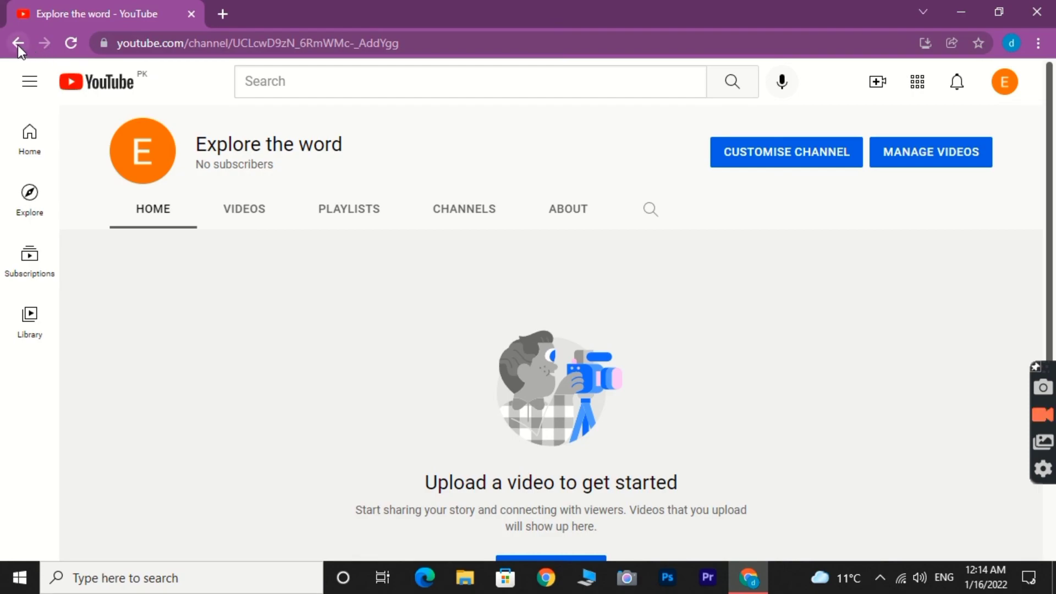
left_click(808, 170)
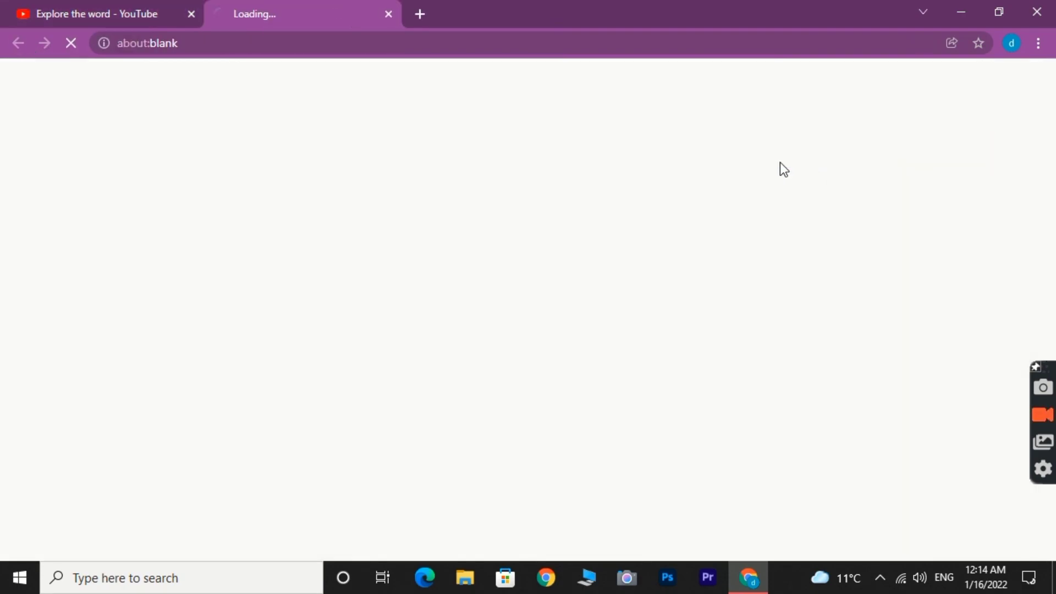